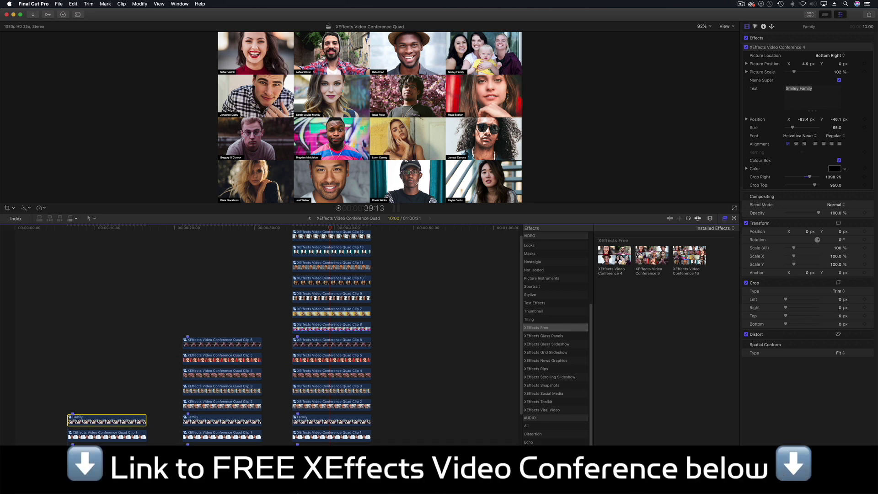
Step: In Safari, open the XEffects Video Conference product page from the site's FREE plugins listing
{"action": "key", "text": "super+Tab"}
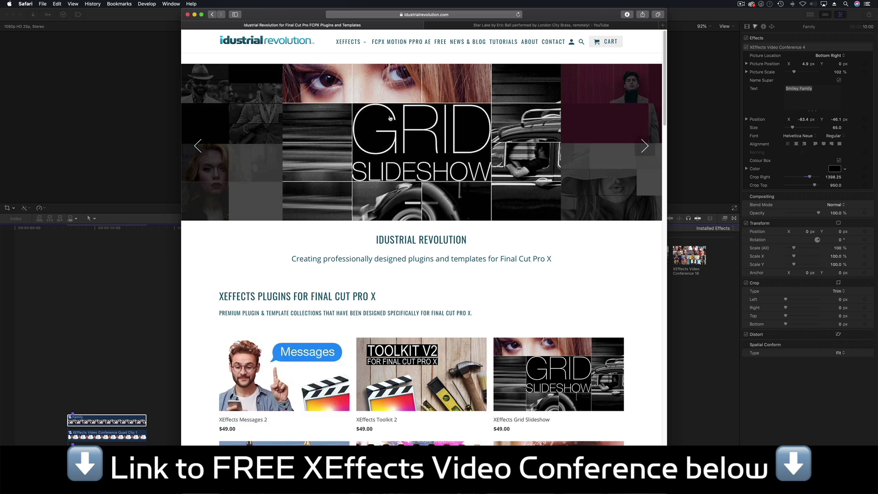
{"action": "left_click", "coordinate": [440, 41]}
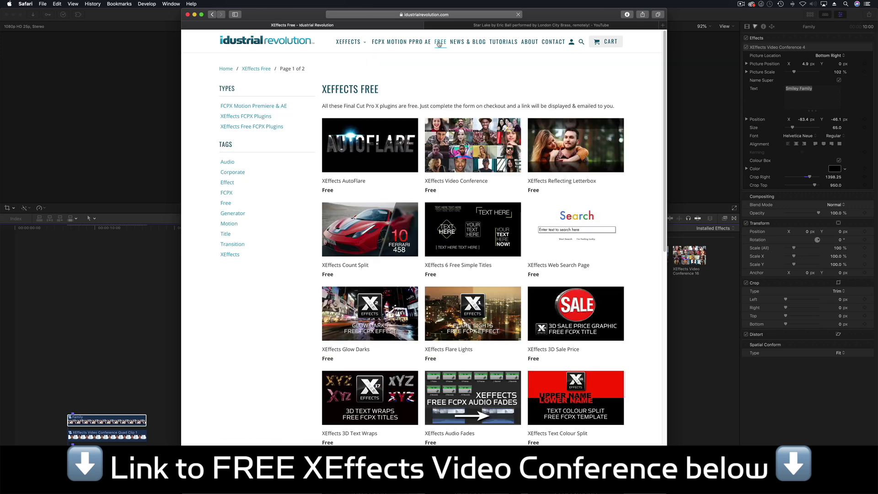
{"action": "left_click", "coordinate": [450, 147]}
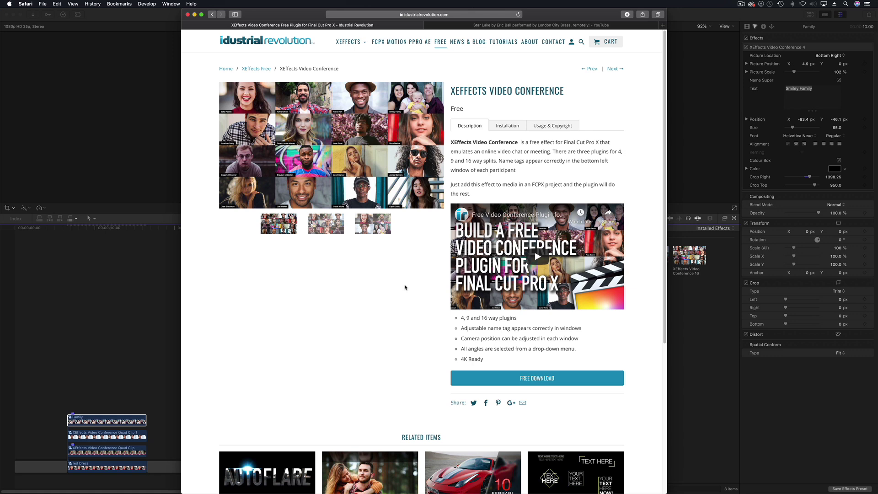
Step: Play, pause and resume the London City Brass 'Star Lake' remote performance on YouTube
{"action": "left_click", "coordinate": [487, 26]}
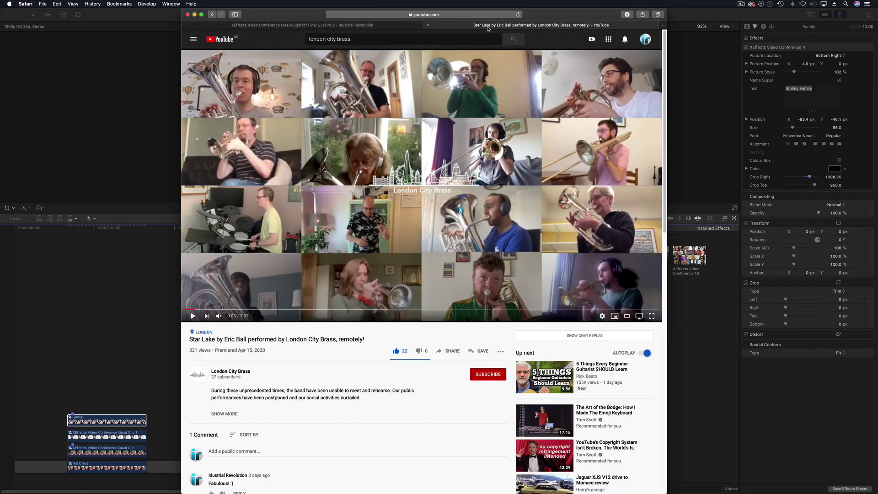
{"action": "left_click", "coordinate": [191, 317]}
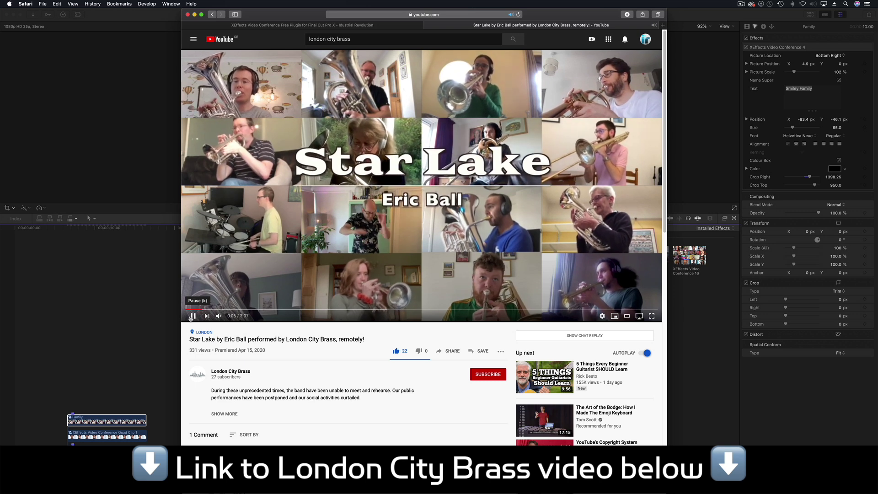
{"action": "left_click", "coordinate": [192, 316]}
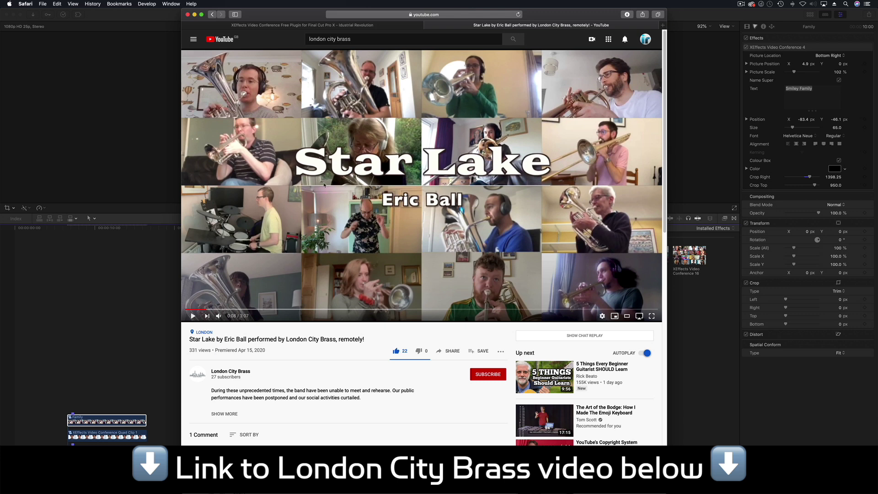
{"action": "left_click", "coordinate": [192, 316]}
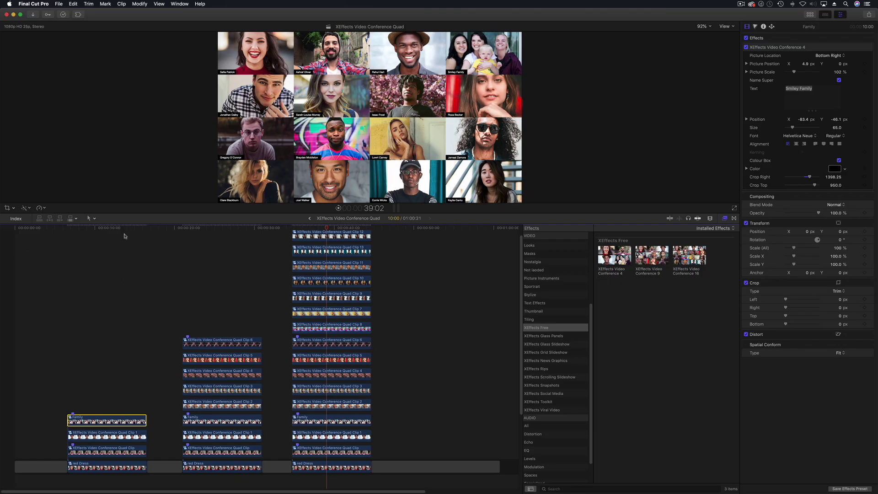
Step: Scrub to the four-person quad and try Smiley Family at Bottom Left, Top Right, full frame, then Bottom Right
{"action": "left_click", "coordinate": [106, 228]}
{"action": "left_click_drag", "start_coordinate": [106, 228], "coordinate": [115, 229]}
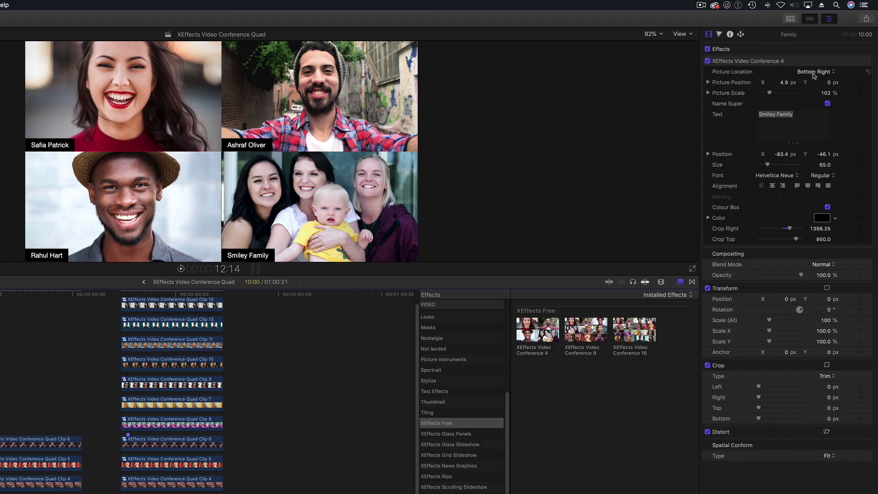
{"action": "left_click", "coordinate": [829, 57]}
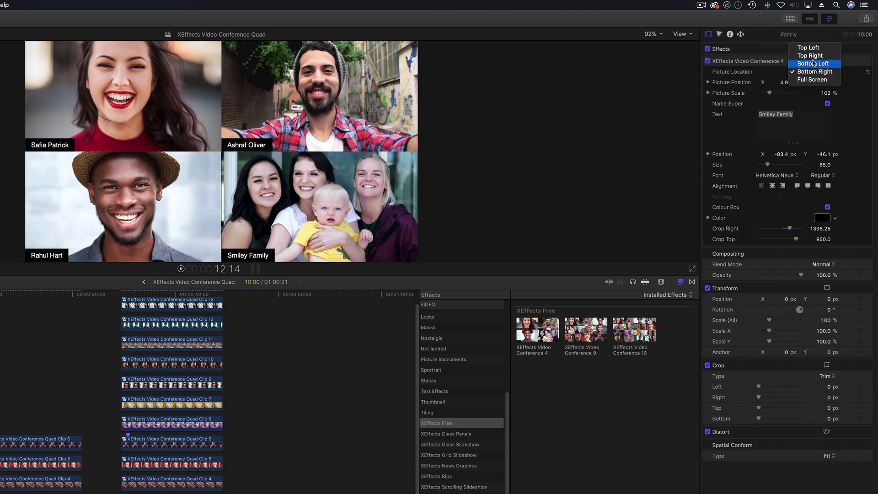
{"action": "left_click", "coordinate": [814, 63]}
{"action": "left_click", "coordinate": [814, 72]}
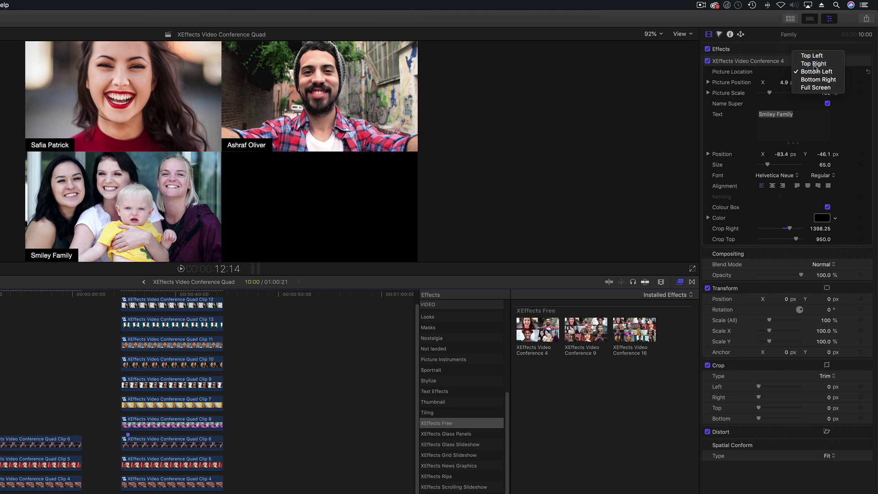
{"action": "left_click", "coordinate": [814, 64]}
{"action": "left_click", "coordinate": [816, 72]}
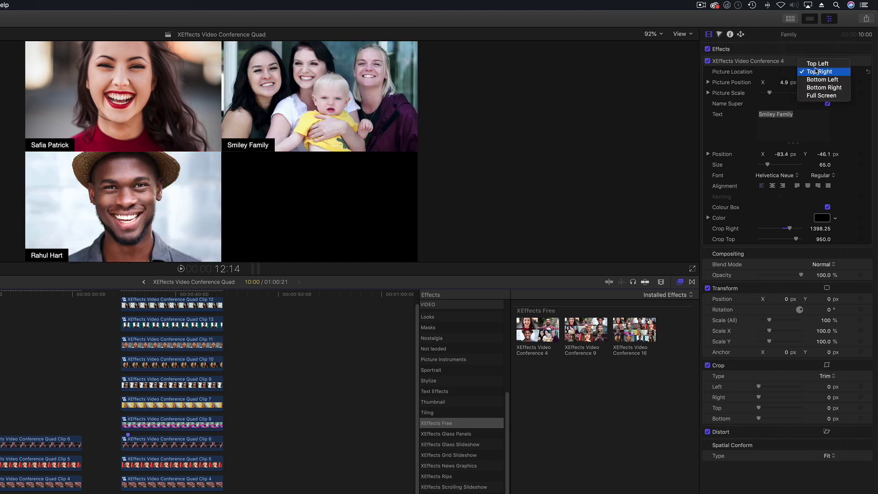
{"action": "left_click", "coordinate": [820, 95]}
{"action": "left_click", "coordinate": [817, 73]}
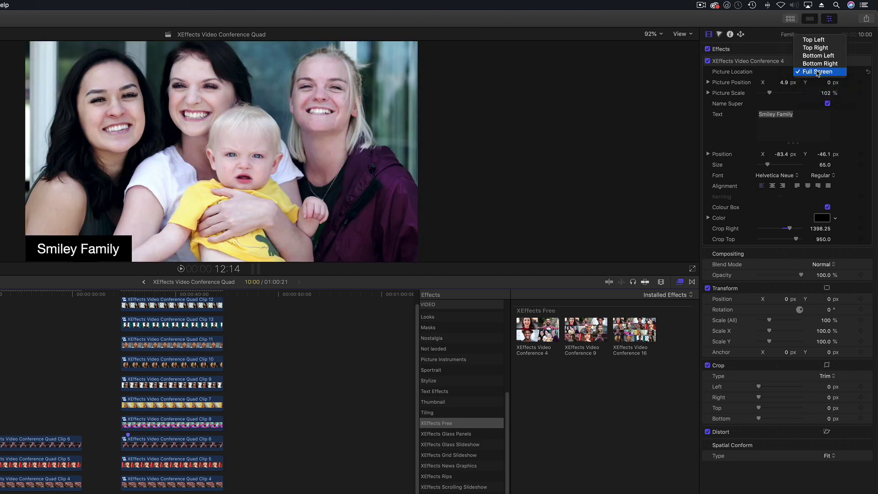
{"action": "left_click", "coordinate": [817, 64]}
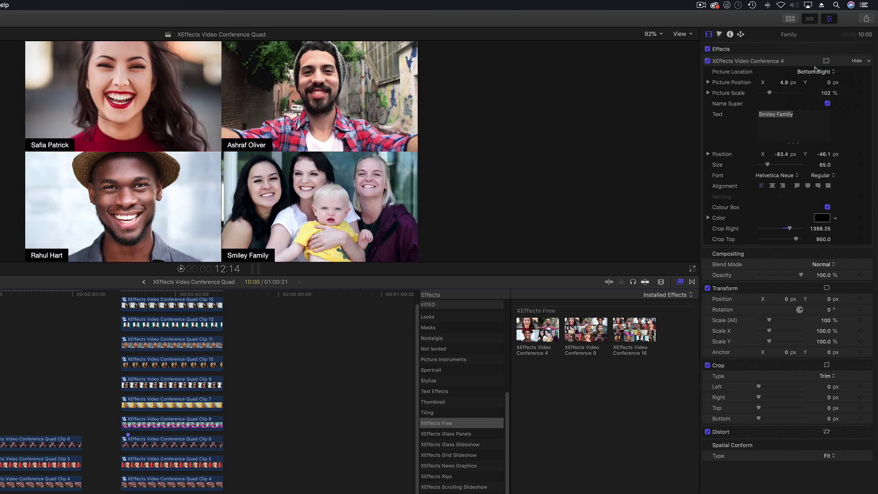
Step: Nudge Smiley Family to X 7.0 px at 104% scale and toggle its name label off and on
{"action": "left_click_drag", "start_coordinate": [785, 83], "coordinate": [826, 93]}
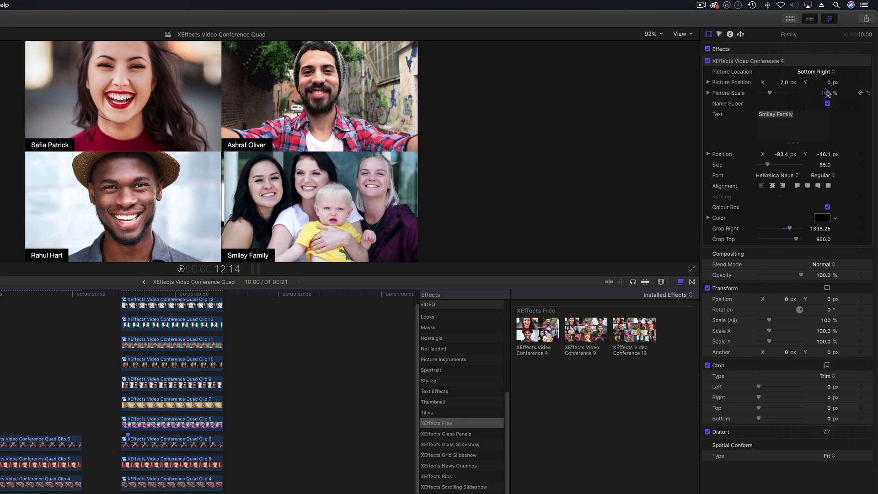
{"action": "left_click", "coordinate": [828, 103]}
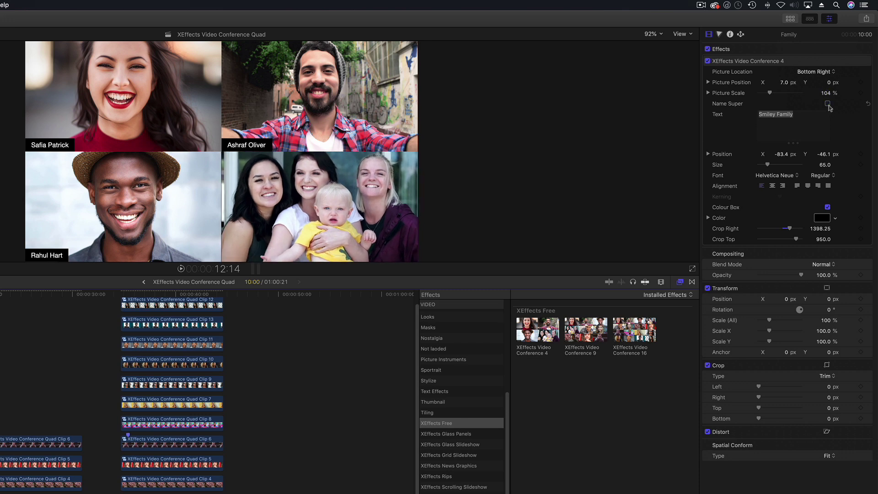
{"action": "left_click", "coordinate": [827, 104]}
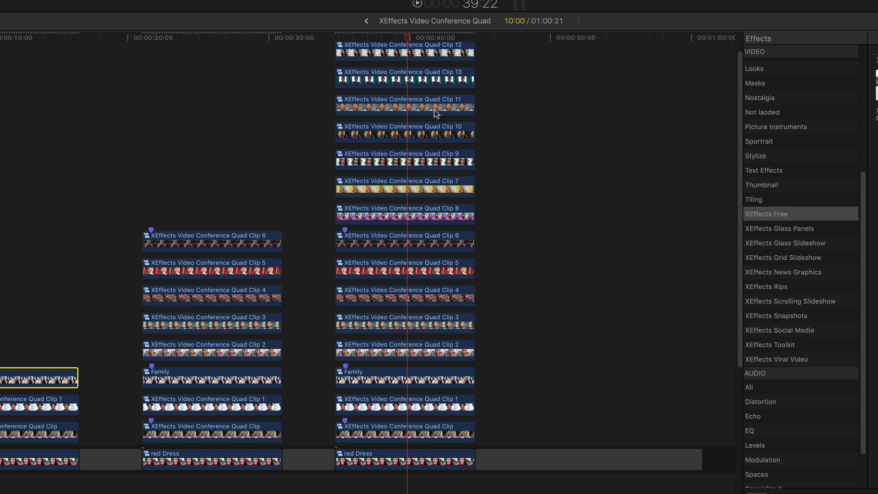
Step: Move the playhead into the 16-way clip stack so the 16-person grid shows
{"action": "left_click", "coordinate": [380, 39]}
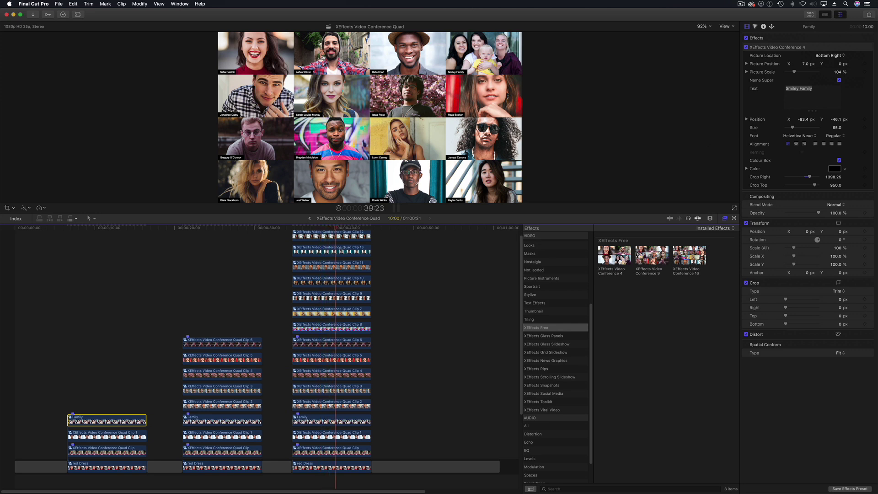
{"action": "left_click", "coordinate": [342, 236]}
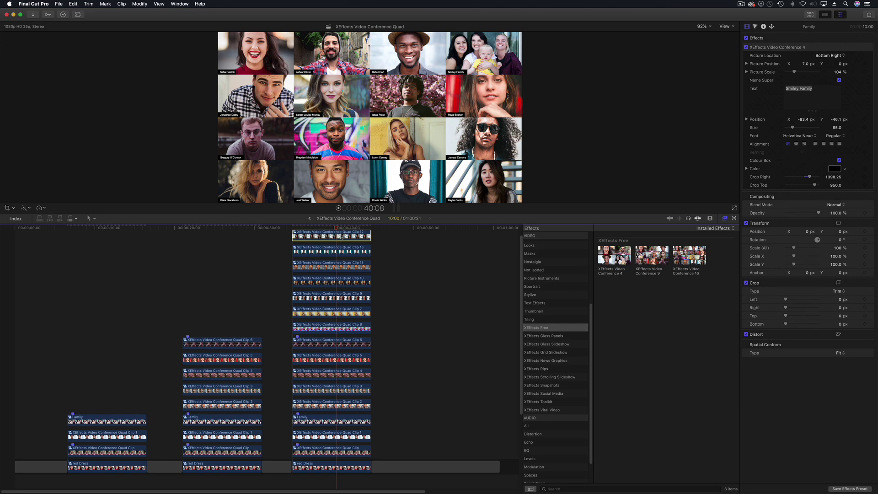
{"action": "left_click", "coordinate": [830, 55]}
{"action": "scroll", "coordinate": [823, 12], "scroll_direction": "up", "scroll_amount": 2}
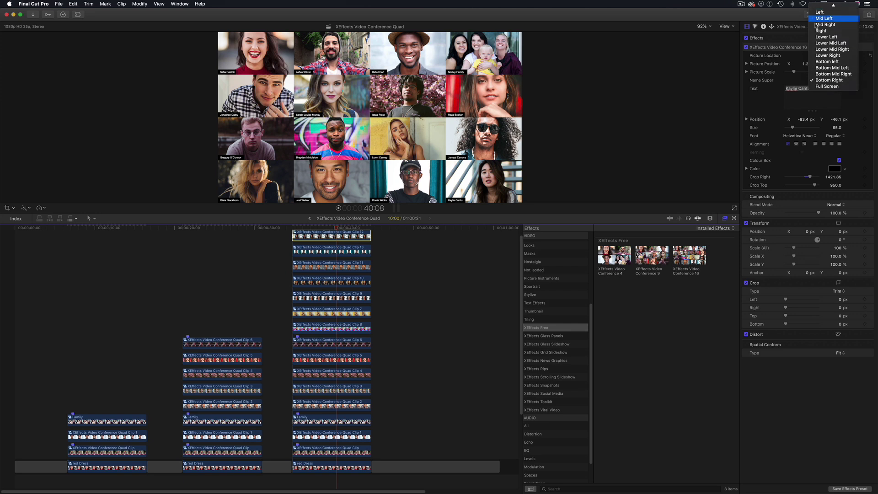
{"action": "left_click", "coordinate": [821, 80]}
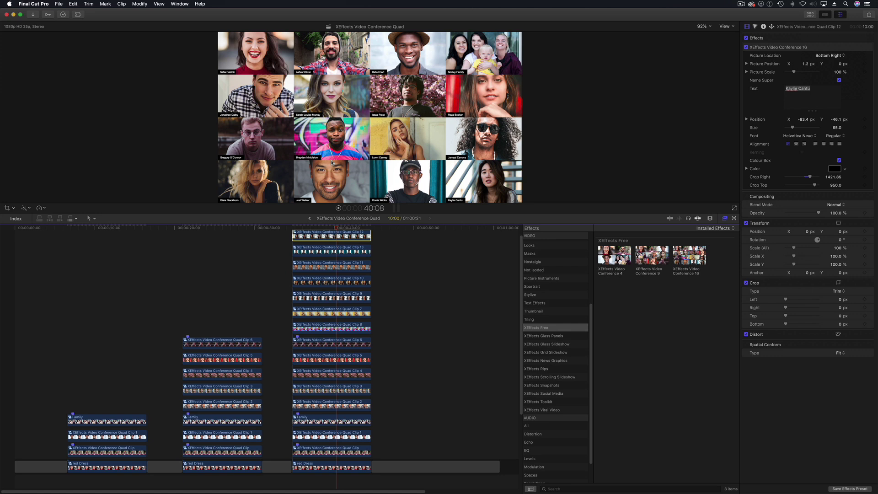
{"action": "scroll", "coordinate": [245, 245], "scroll_direction": "right", "scroll_amount": 3}
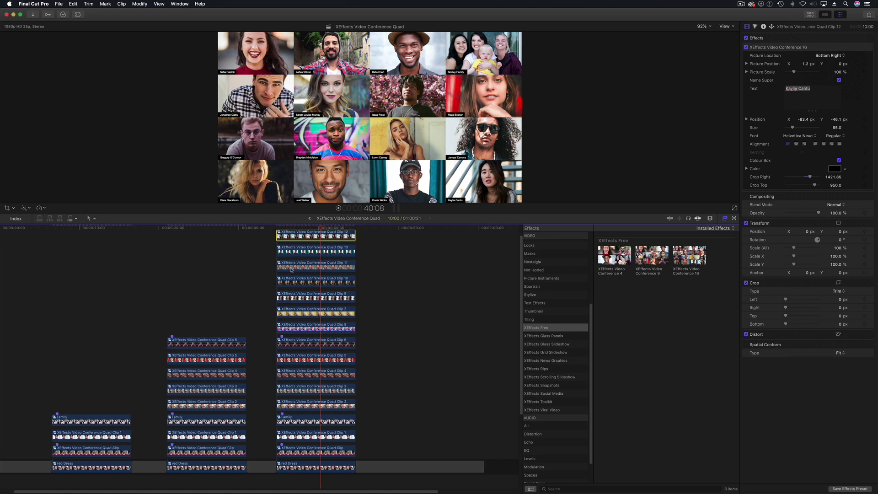
{"action": "scroll", "coordinate": [292, 270], "scroll_direction": "right", "scroll_amount": 2}
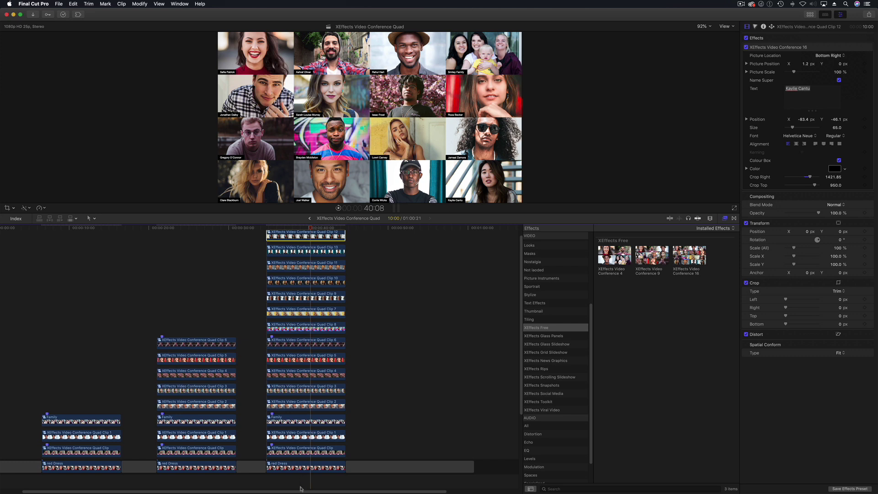
Step: Select the third stack of 16 conference clips and make it a compound clip named 'First 16'
{"action": "left_click", "coordinate": [302, 468]}
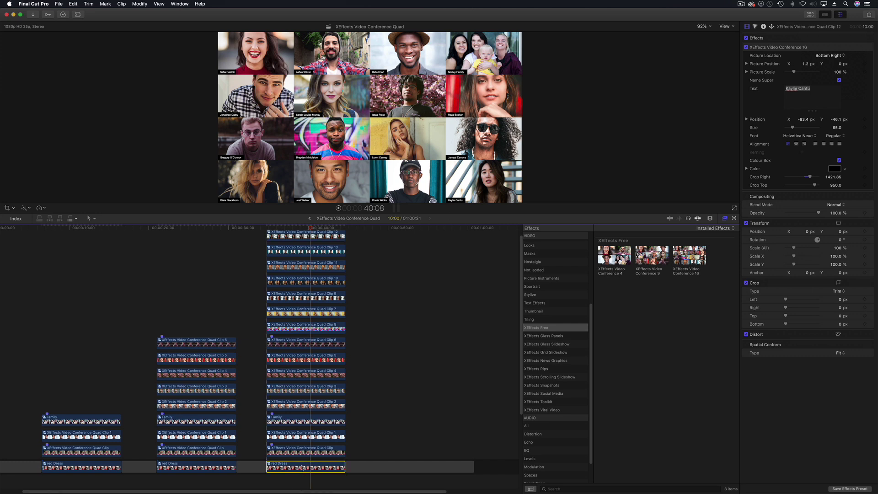
{"action": "scroll", "coordinate": [301, 242], "scroll_direction": "up", "scroll_amount": 1}
{"action": "left_click", "coordinate": [302, 246], "text": "shift"}
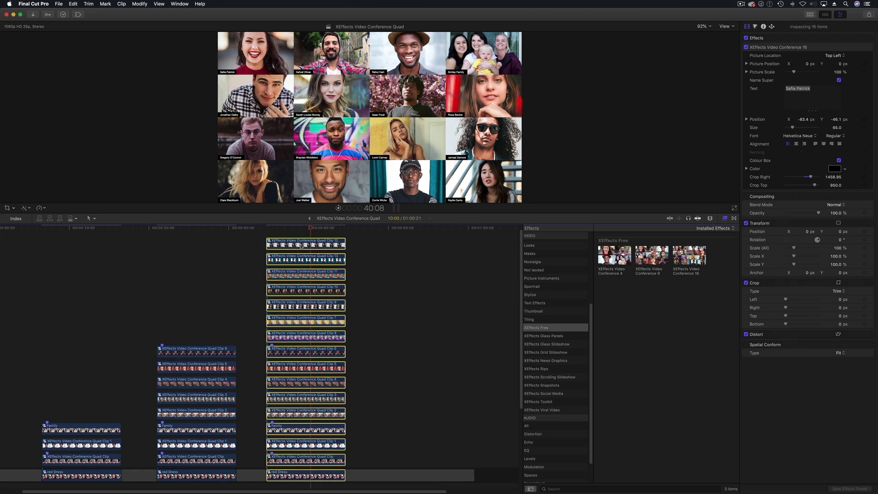
{"action": "right_click", "coordinate": [308, 249]}
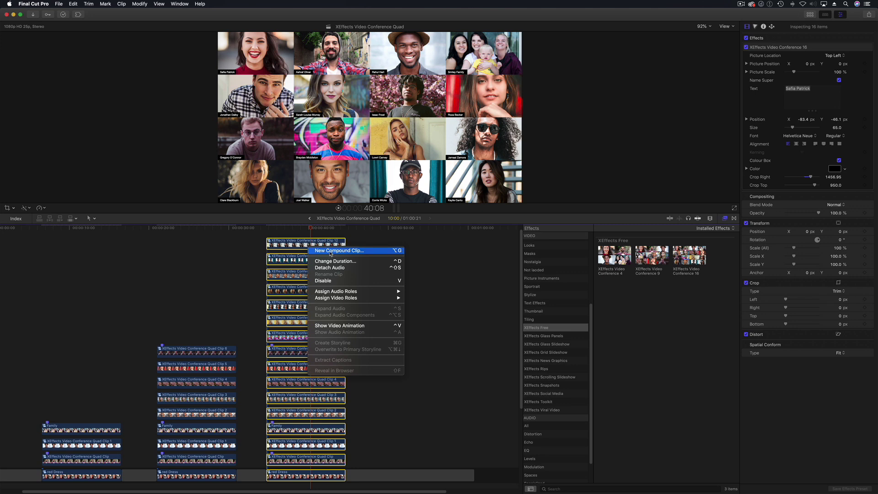
{"action": "left_click", "coordinate": [330, 251]}
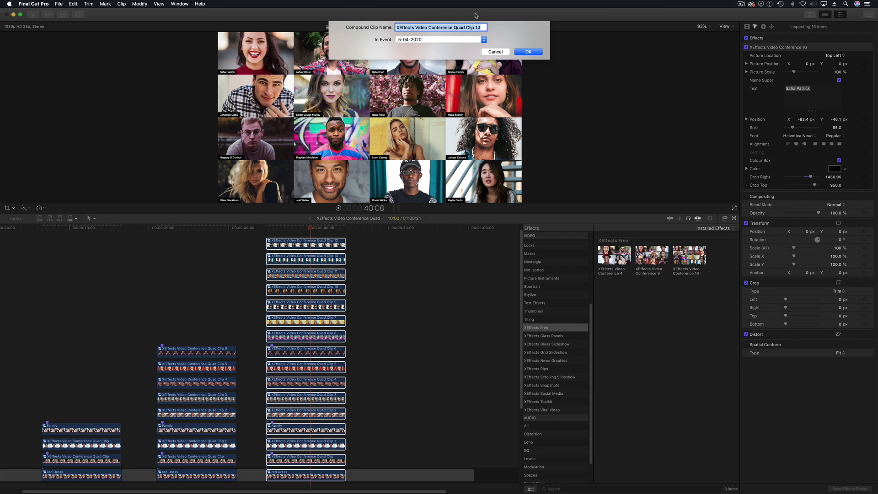
{"action": "type", "text": "First 16"}
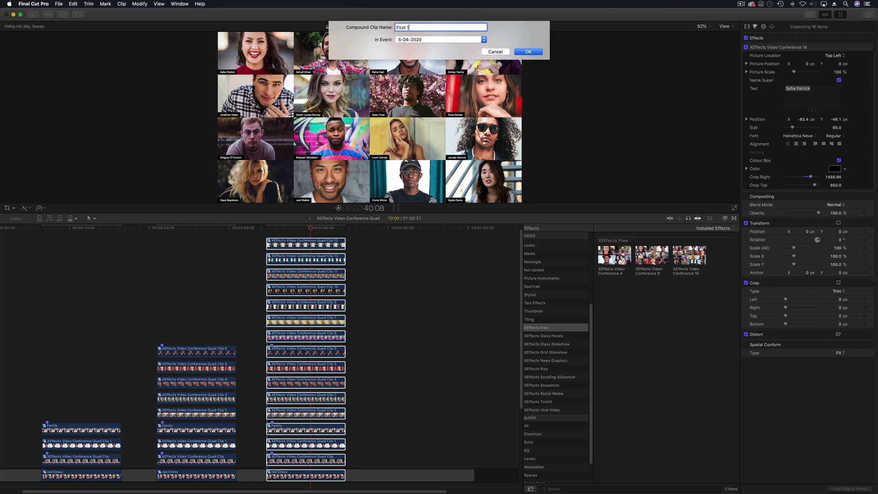
{"action": "left_click", "coordinate": [528, 51]}
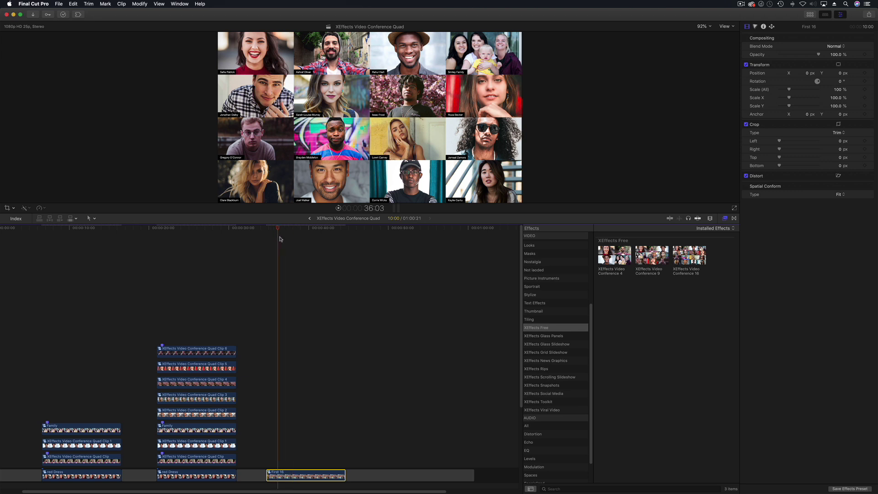
Step: Place a copy of First 16 above the storyline and apply XEffects Video Conference 4 to the original
{"action": "left_click", "coordinate": [292, 230]}
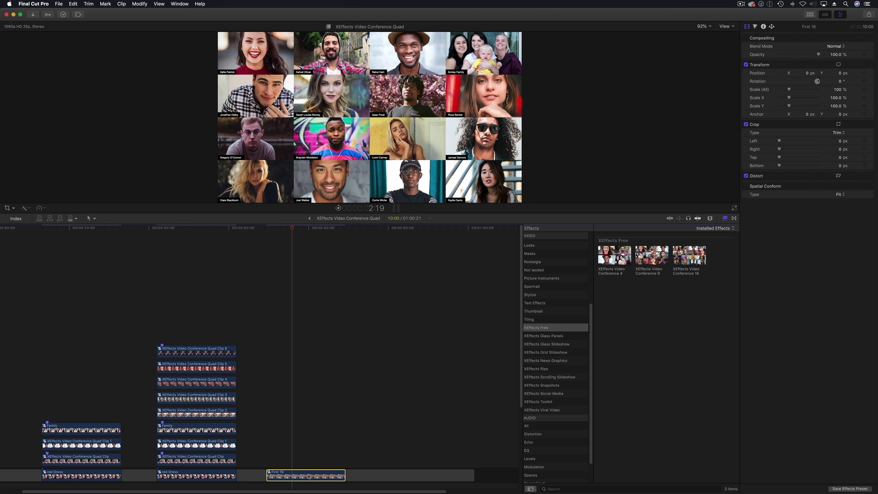
{"action": "left_click_drag", "start_coordinate": [306, 478], "coordinate": [428, 427]}
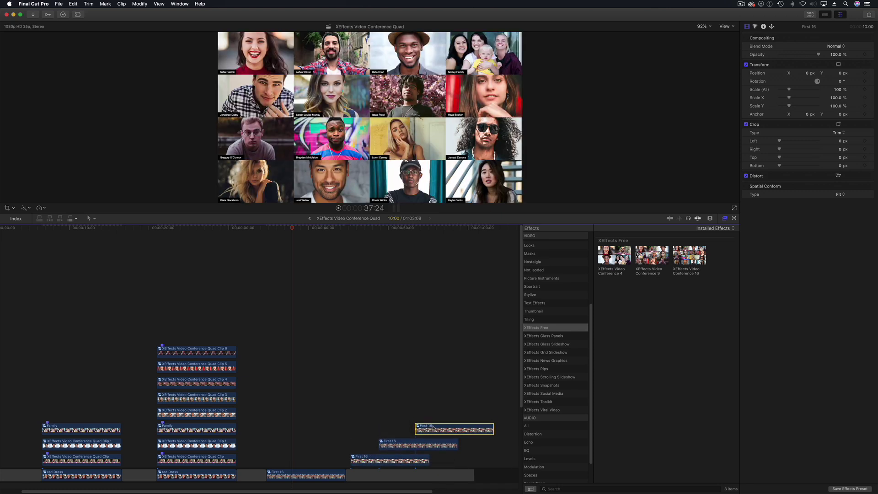
{"action": "left_click_drag", "start_coordinate": [615, 256], "coordinate": [293, 477]}
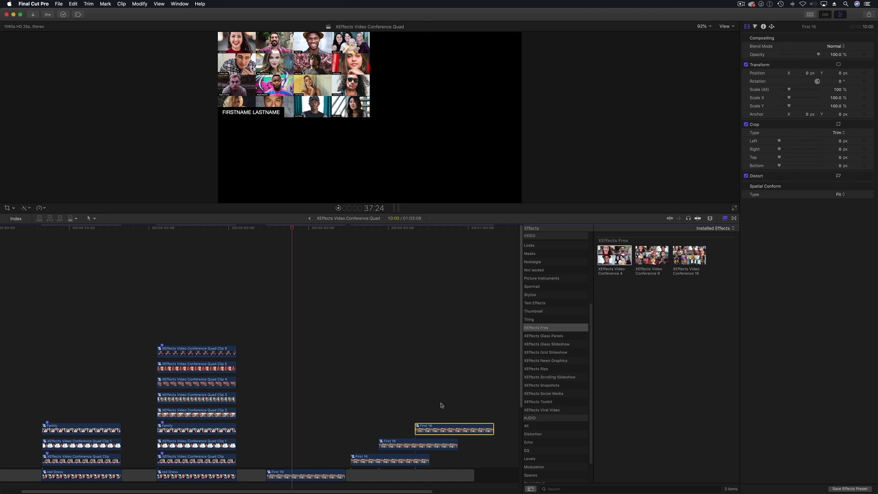
Step: Turn off Name Super on the storyline First 16 grid and slide the upper copy 08:02 earlier
{"action": "left_click", "coordinate": [297, 475]}
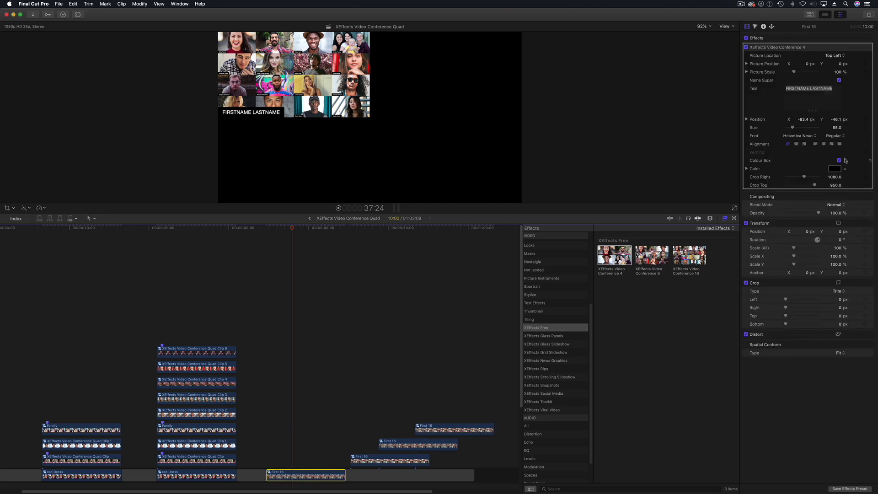
{"action": "left_click", "coordinate": [839, 81]}
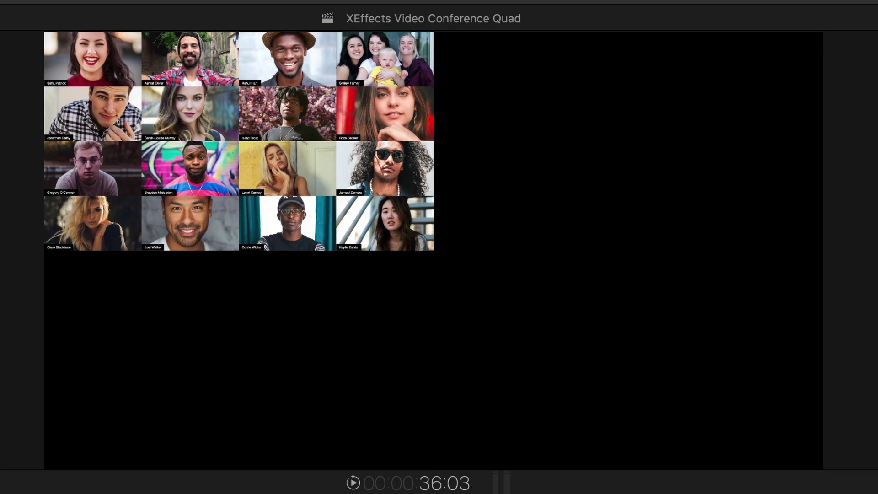
{"action": "key", "text": "space"}
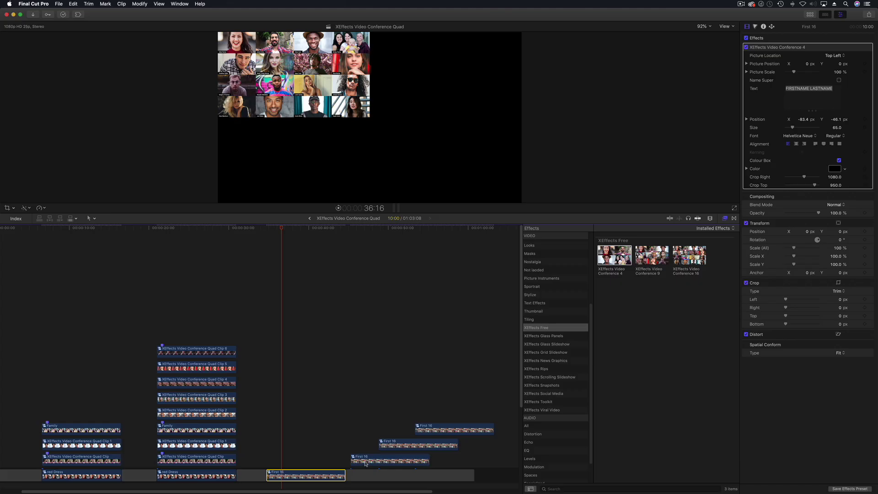
{"action": "left_click", "coordinate": [370, 461]}
{"action": "left_click_drag", "start_coordinate": [371, 460], "coordinate": [289, 457]}
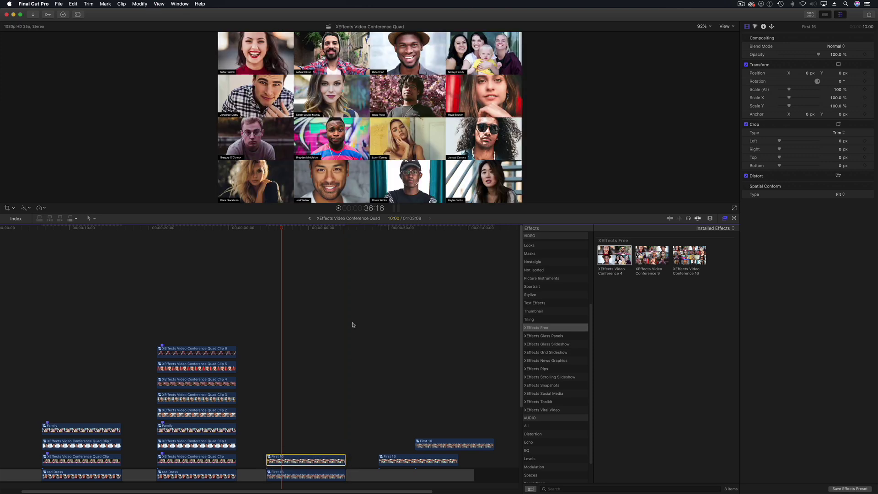
Step: Apply Video Conference 4 to the next First 16 clip at Top Right with Name Super off, then stack the last copy above
{"action": "left_click", "coordinate": [292, 256]}
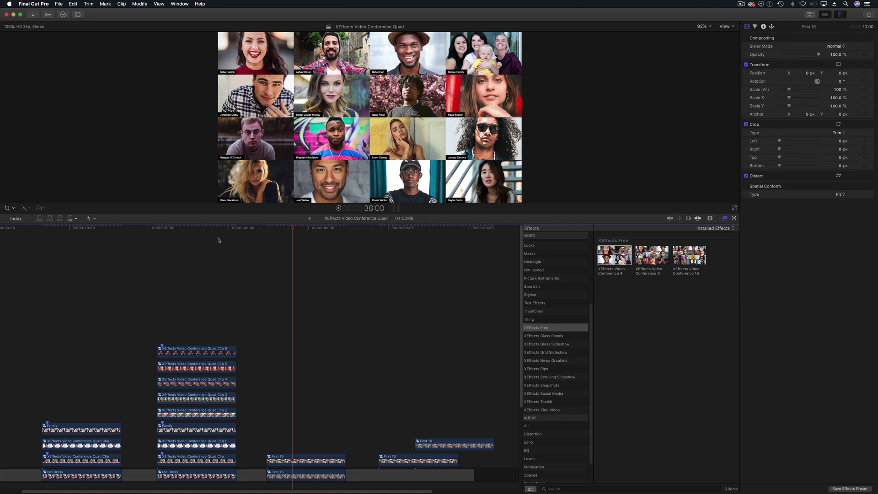
{"action": "left_click", "coordinate": [292, 232]}
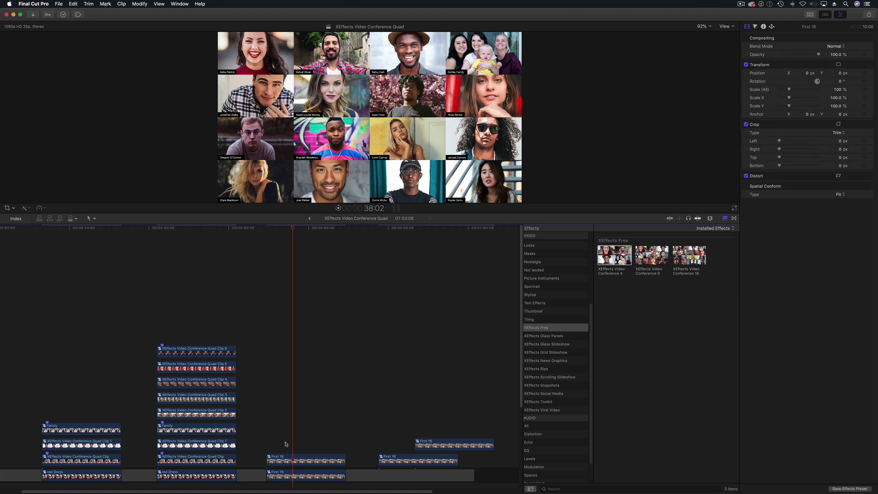
{"action": "left_click", "coordinate": [291, 462]}
{"action": "left_click_drag", "start_coordinate": [615, 256], "coordinate": [298, 463]}
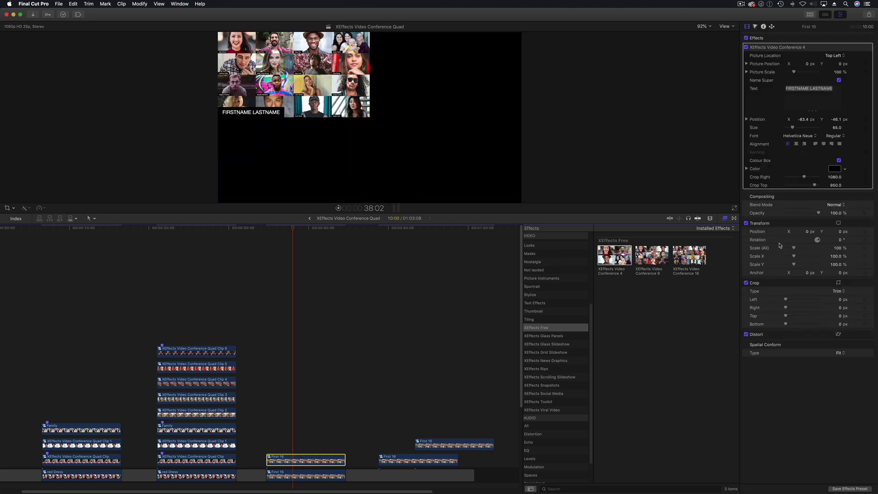
{"action": "left_click", "coordinate": [833, 57]}
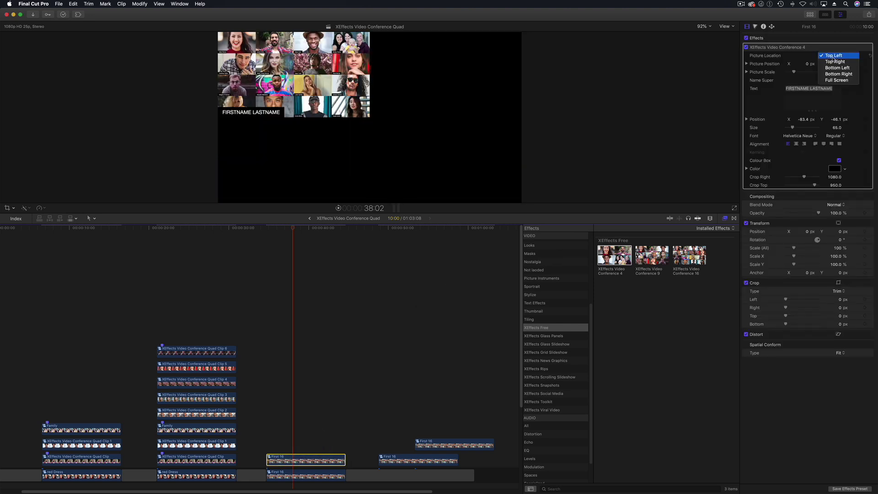
{"action": "left_click", "coordinate": [835, 62]}
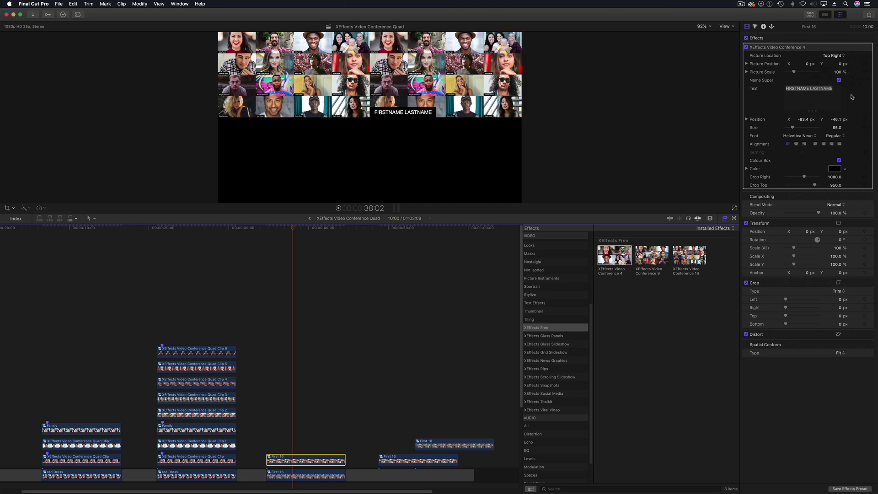
{"action": "left_click", "coordinate": [839, 80]}
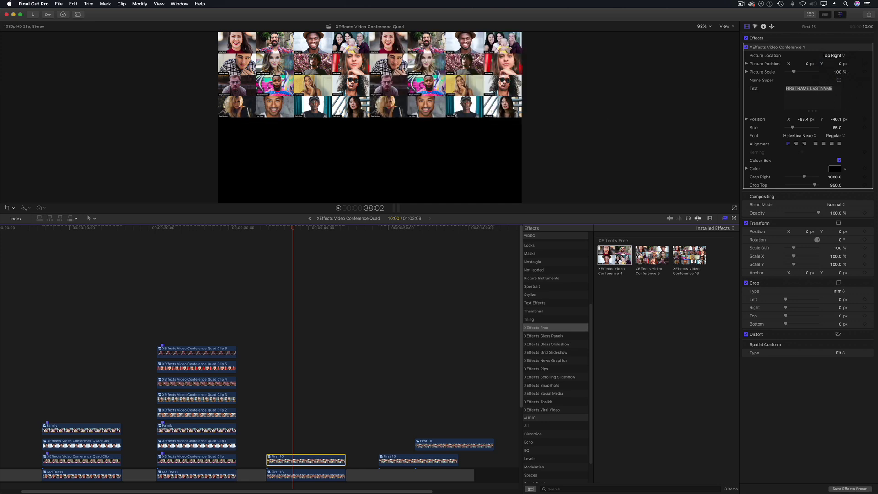
{"action": "left_click_drag", "start_coordinate": [398, 462], "coordinate": [296, 447]}
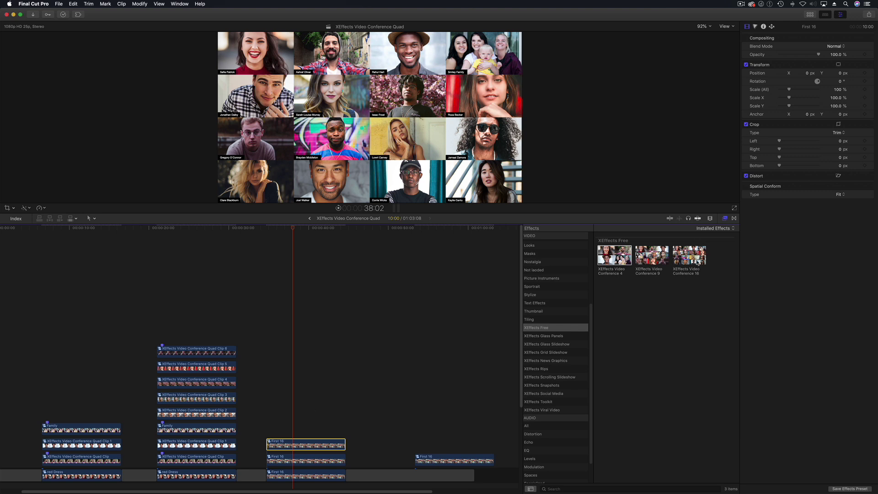
Step: Apply Video Conference 4 to the top First 16 clip at Bottom Left with Name Super unchecked
{"action": "left_click_drag", "start_coordinate": [690, 256], "coordinate": [396, 410]}
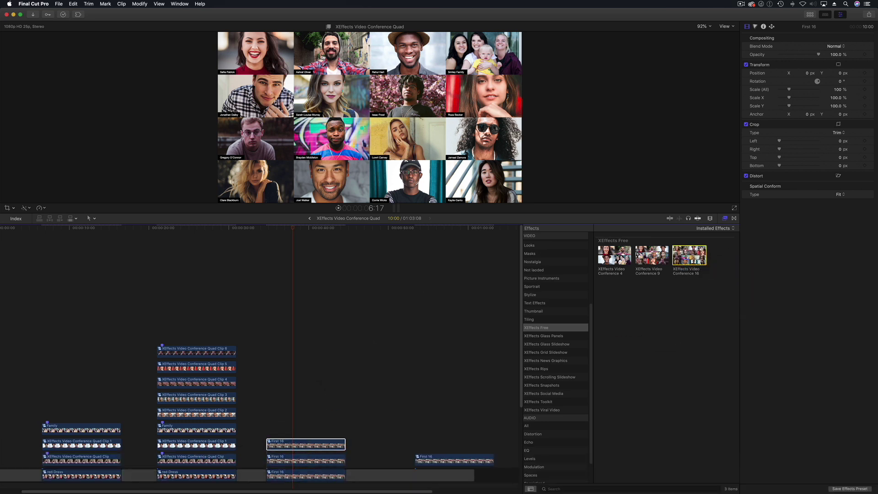
{"action": "left_click_drag", "start_coordinate": [614, 255], "coordinate": [288, 444]}
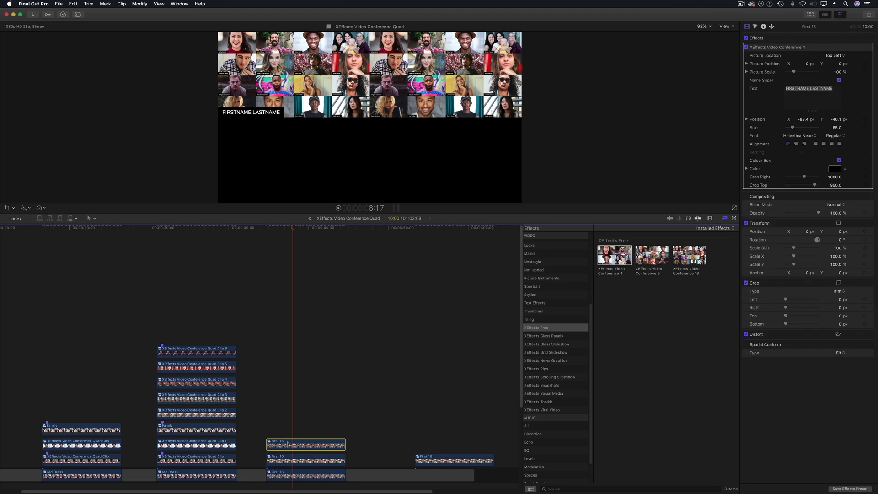
{"action": "left_click", "coordinate": [834, 56]}
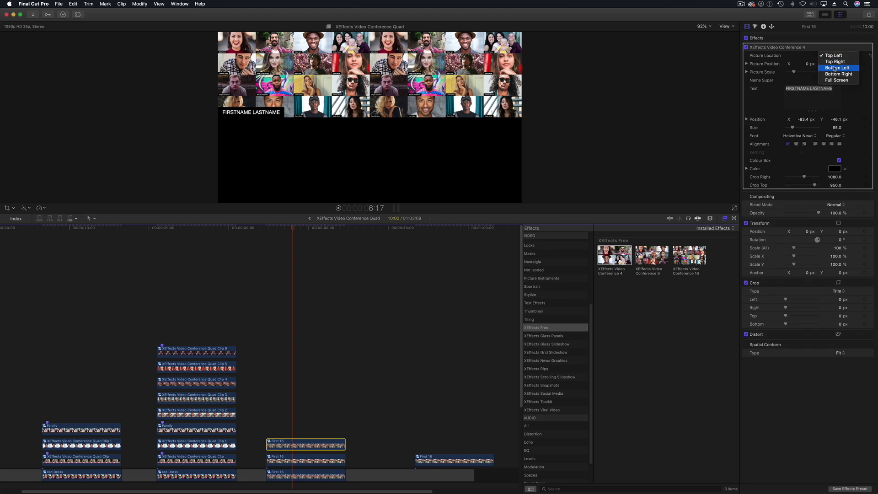
{"action": "left_click", "coordinate": [834, 68]}
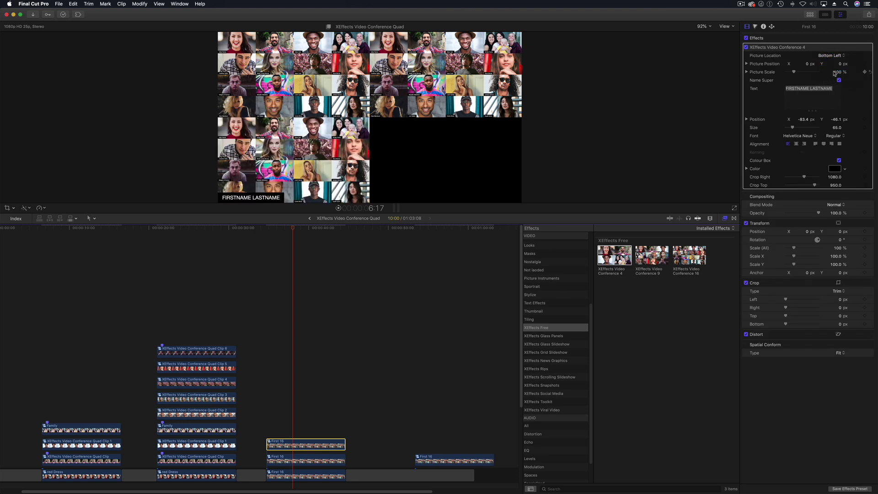
{"action": "left_click", "coordinate": [839, 81]}
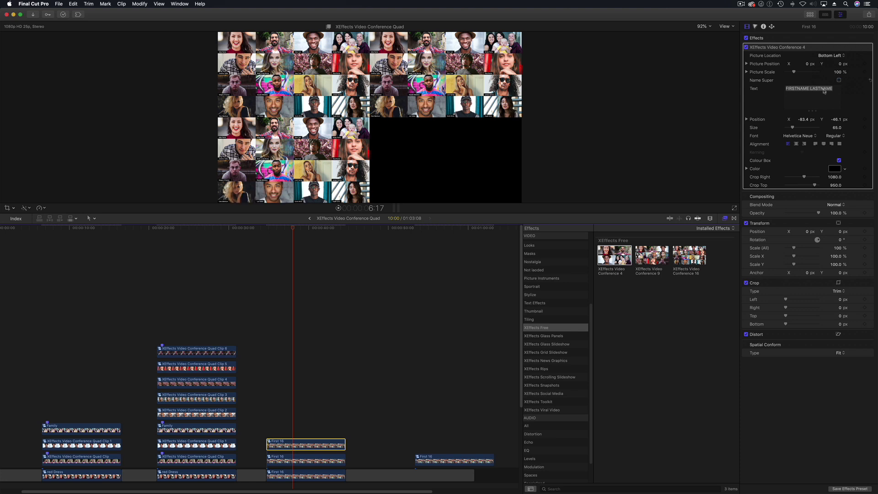
{"action": "left_click_drag", "start_coordinate": [294, 229], "coordinate": [289, 230]}
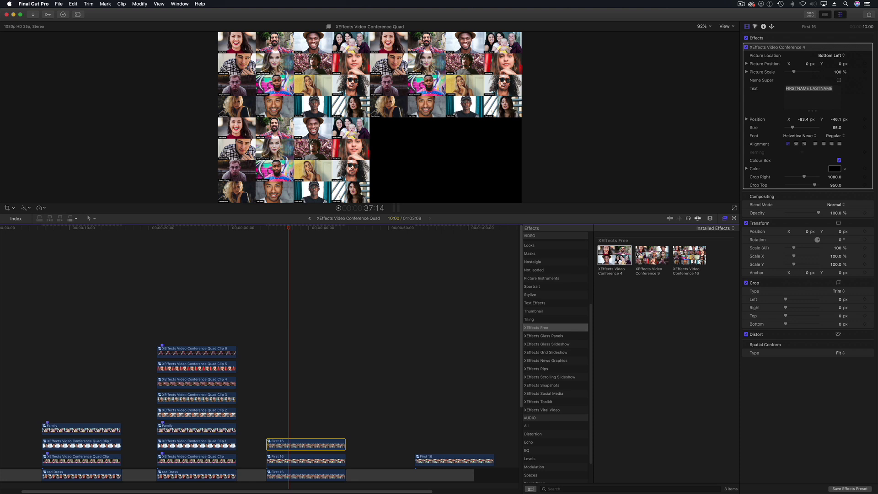
Step: Combine the nine stacked Quad clips into a compound clip named '9 way' and lift it above the storyline
{"action": "left_click_drag", "start_coordinate": [179, 312], "coordinate": [183, 468]}
{"action": "right_click", "coordinate": [182, 467]}
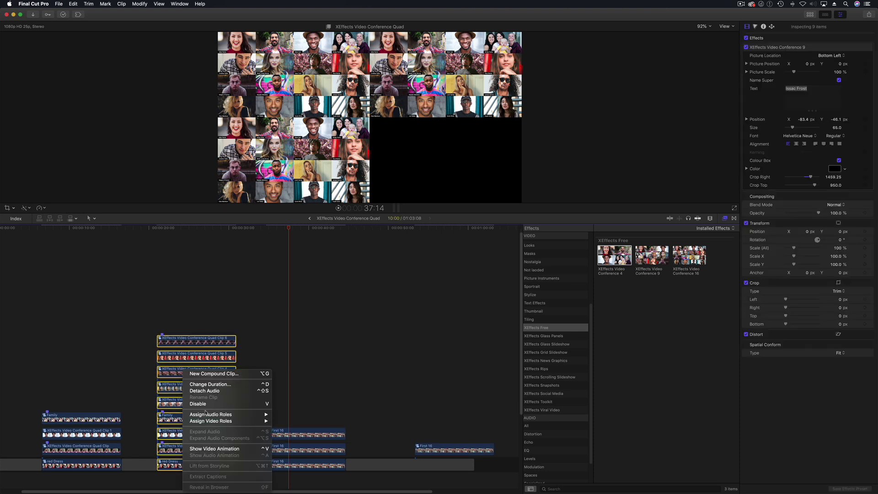
{"action": "left_click", "coordinate": [212, 374]}
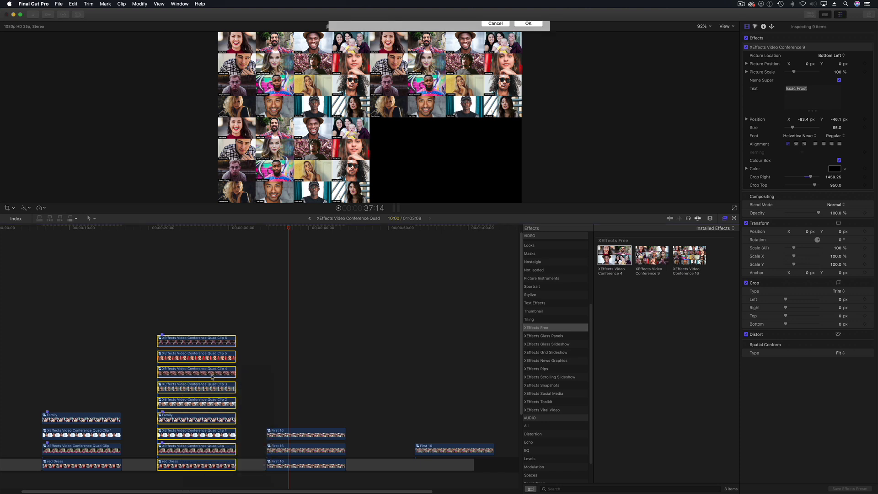
{"action": "key", "text": "BackSpace"}
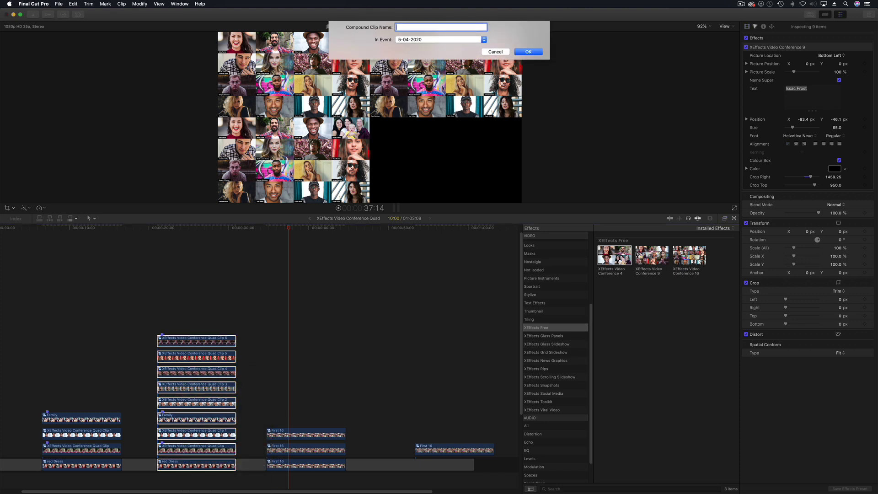
{"action": "type", "text": "9 way"}
{"action": "key", "text": "Return"}
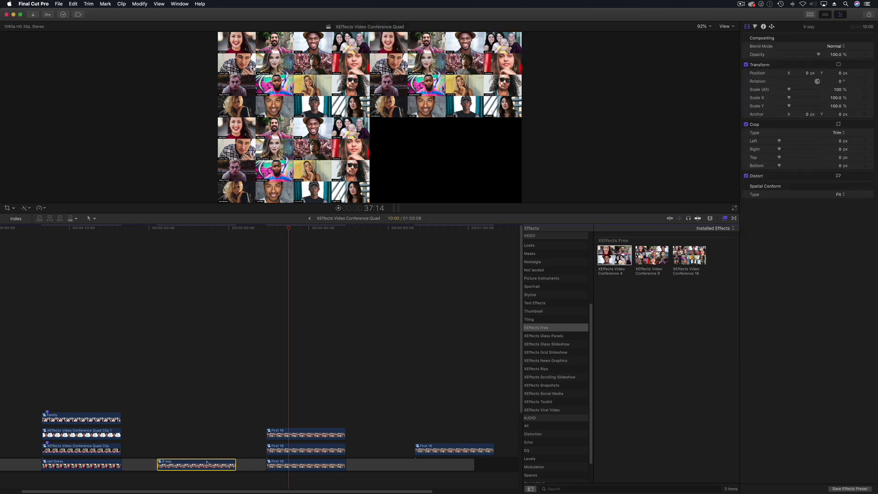
{"action": "left_click_drag", "start_coordinate": [207, 463], "coordinate": [236, 416]}
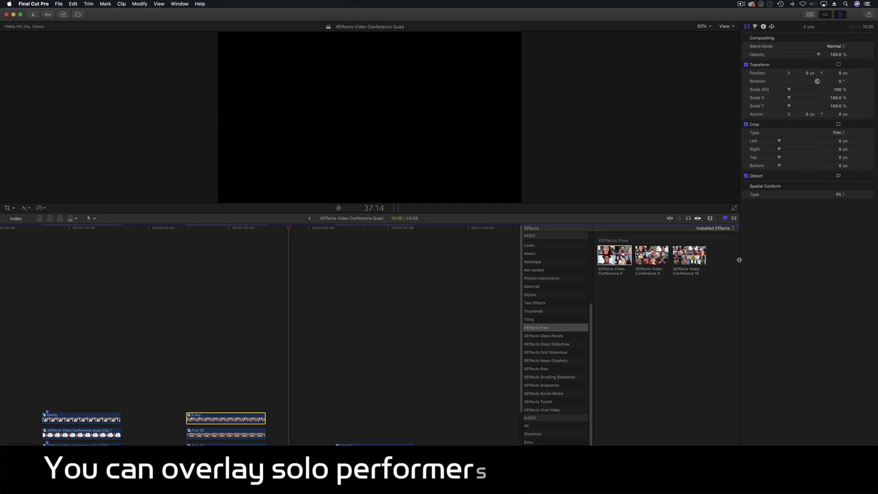
Step: Apply XEffects Video Conference 4 to the 9 way clip, set to Bottom Right with Name Super off
{"action": "left_click_drag", "start_coordinate": [614, 255], "coordinate": [226, 417]}
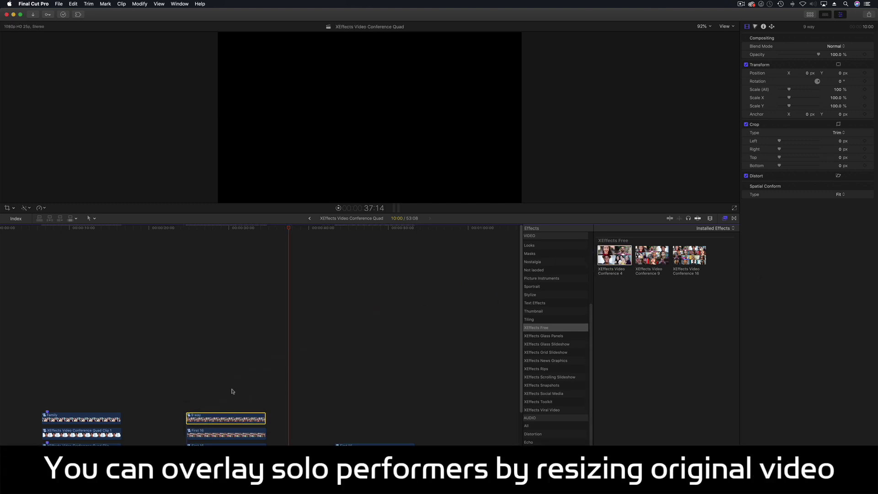
{"action": "left_click", "coordinate": [226, 230]}
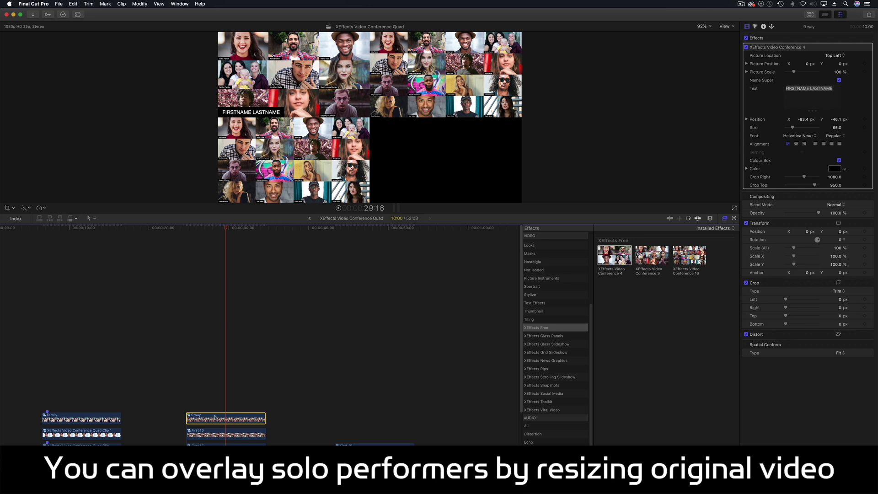
{"action": "left_click", "coordinate": [836, 56]}
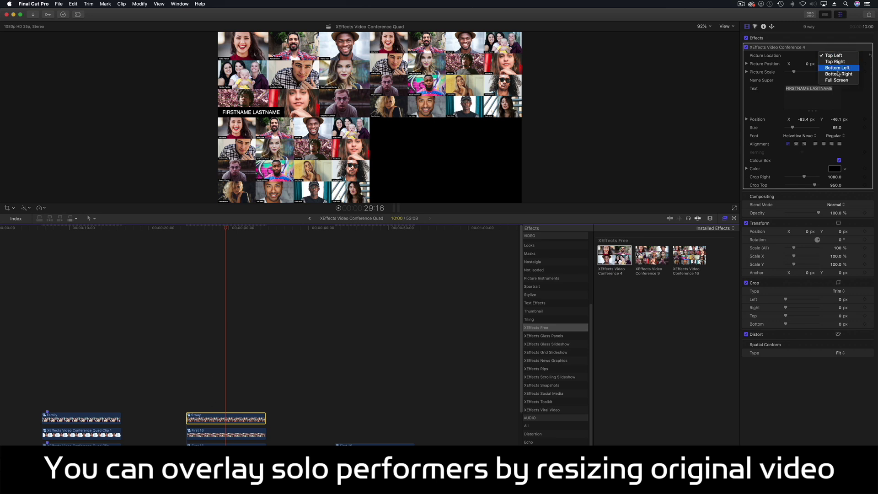
{"action": "left_click", "coordinate": [838, 74]}
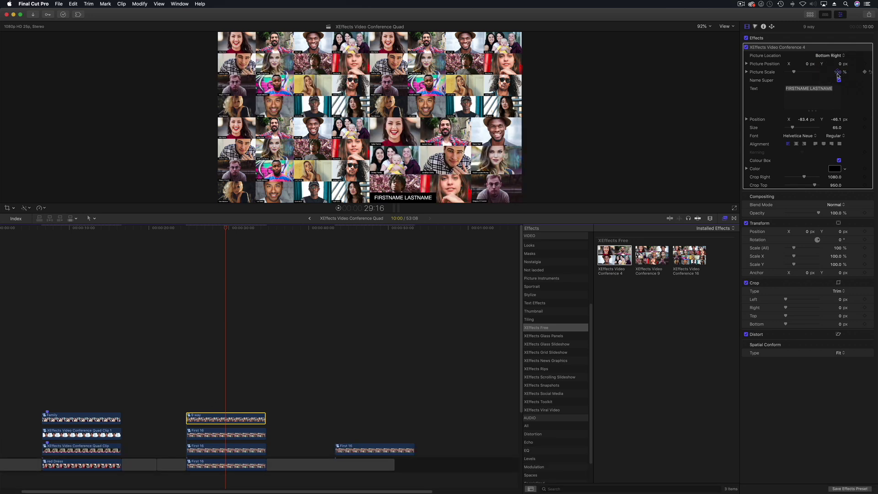
{"action": "left_click", "coordinate": [838, 80]}
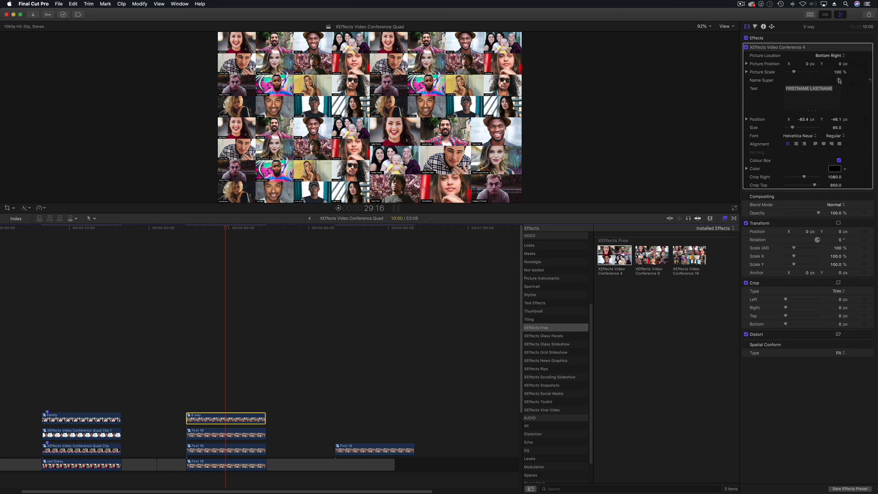
{"action": "mouse_move", "coordinate": [207, 230]}
{"action": "left_mouse_down"}
{"action": "mouse_move", "coordinate": [198, 231]}
{"action": "mouse_move", "coordinate": [218, 232]}
{"action": "left_mouse_up"}
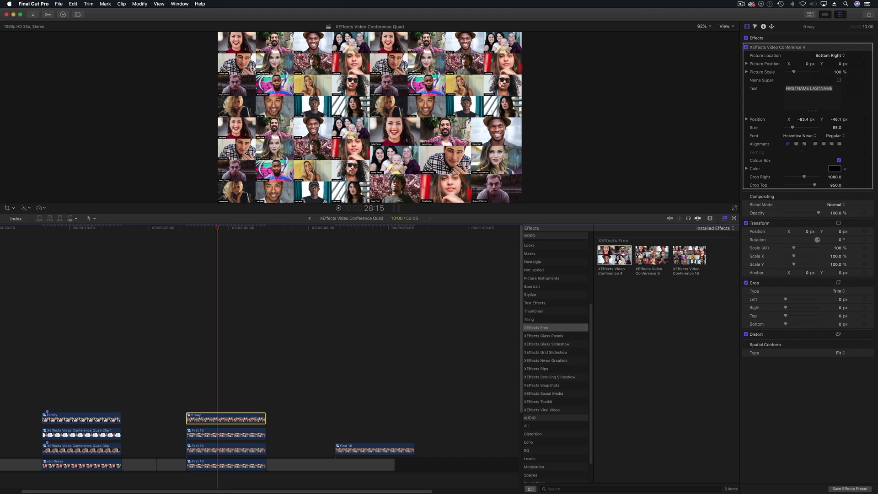
{"action": "mouse_move", "coordinate": [212, 228]}
{"action": "left_mouse_down"}
{"action": "mouse_move", "coordinate": [189, 231]}
{"action": "mouse_move", "coordinate": [231, 233]}
{"action": "mouse_move", "coordinate": [206, 238]}
{"action": "left_mouse_up"}
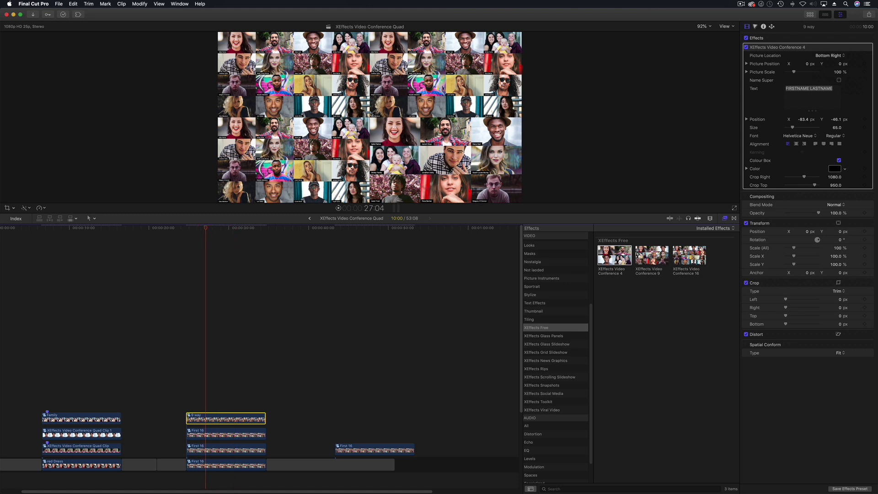
{"action": "left_click_drag", "start_coordinate": [228, 228], "coordinate": [226, 229]}
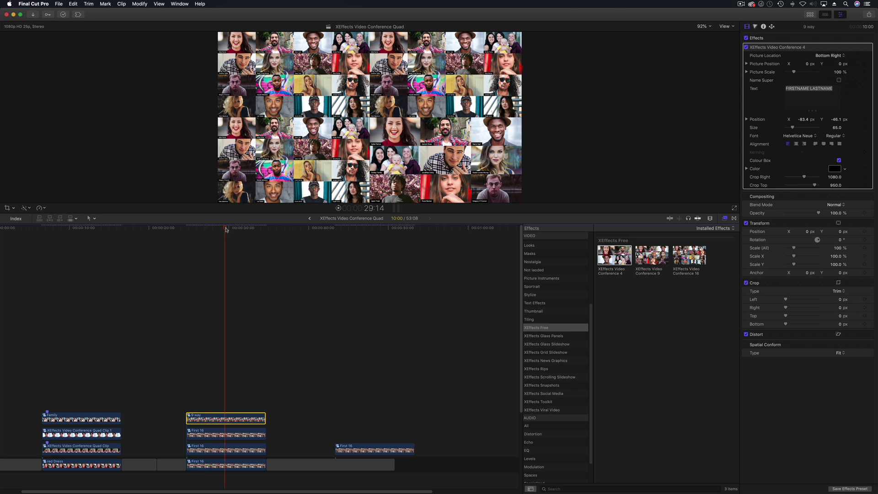